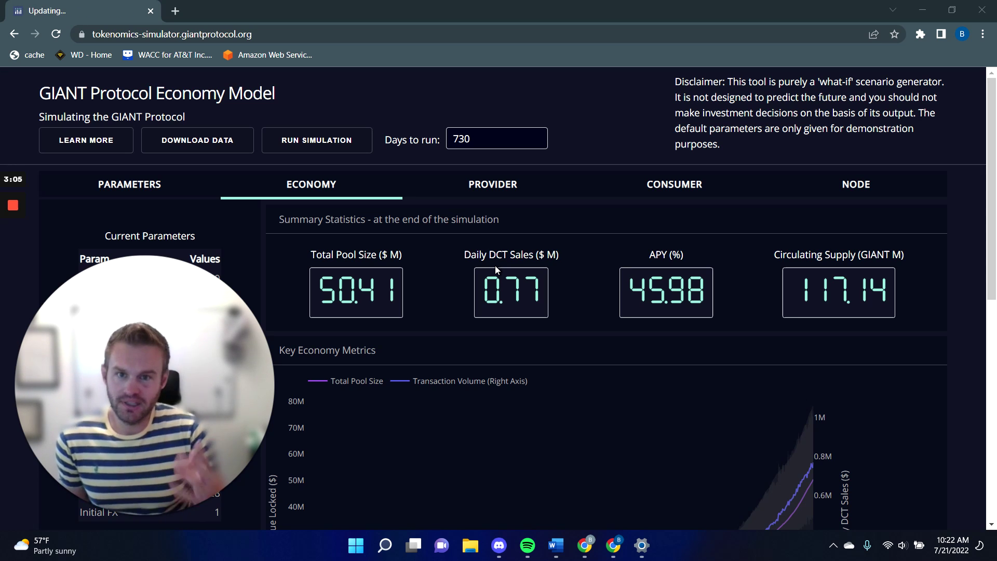
pyautogui.moveTo(90, 519)
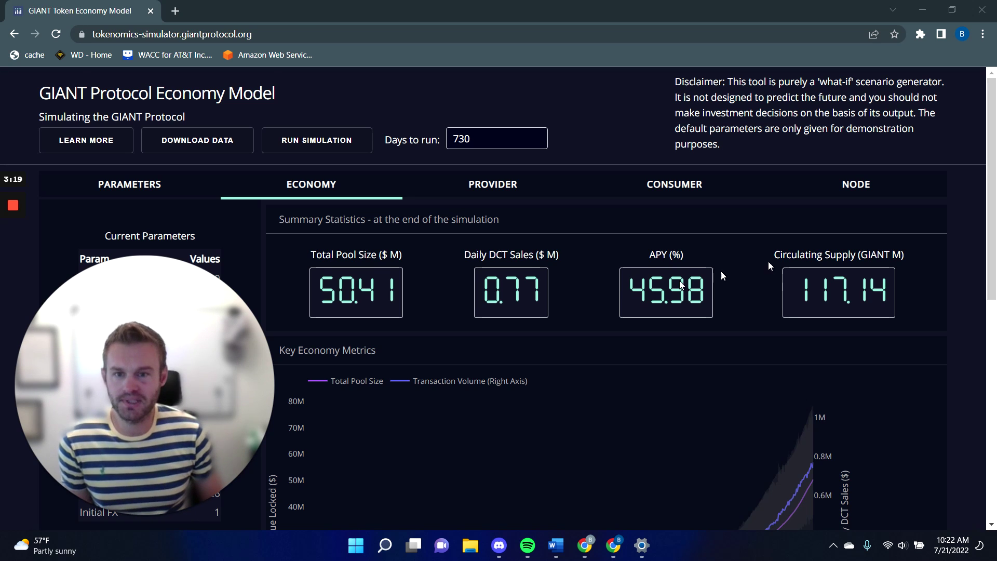
pyautogui.scroll(-5, 768, 260)
pyautogui.scroll(-2, 542, 324)
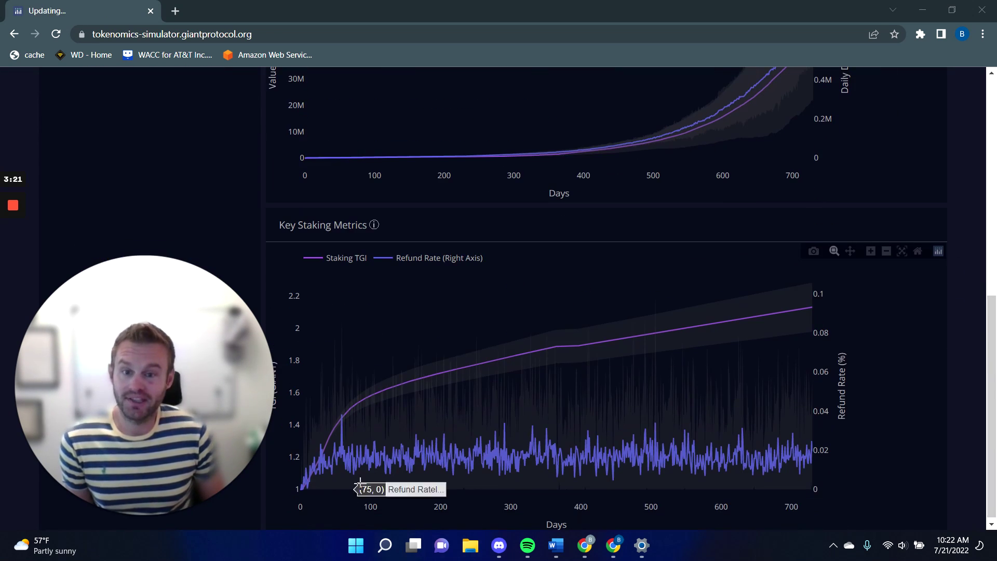
pyautogui.scroll(8, 597, 400)
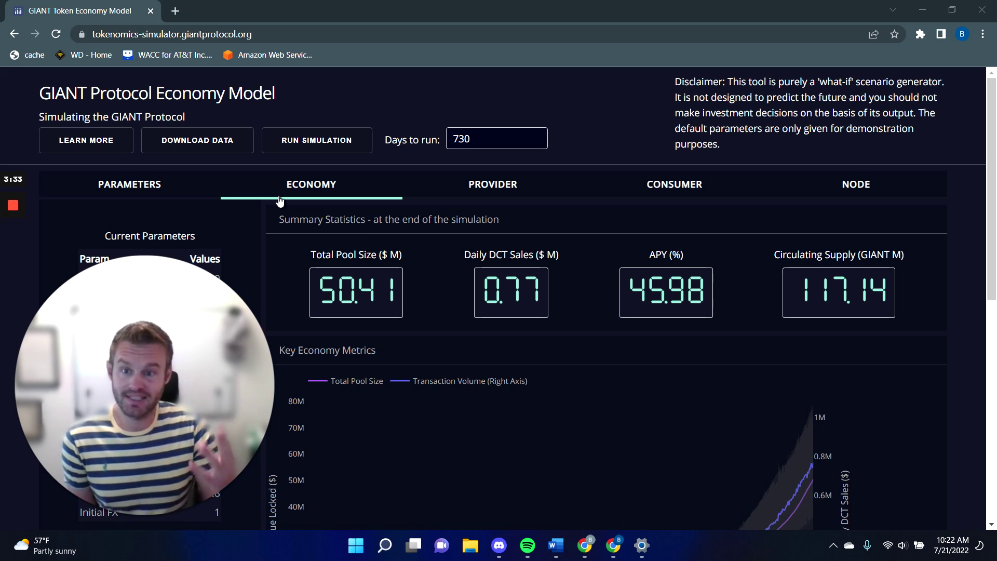
pyautogui.click(168, 191)
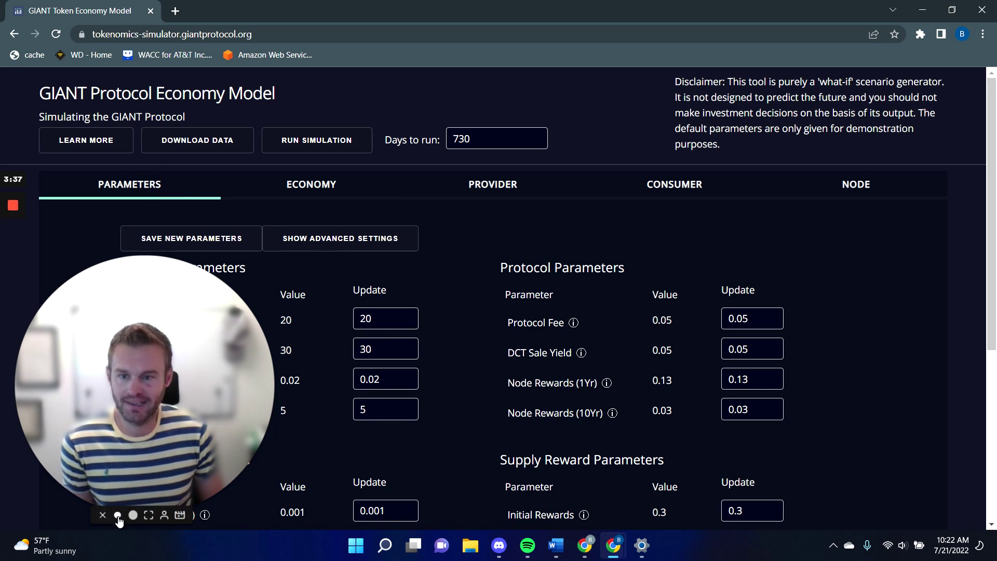
pyautogui.click(118, 515)
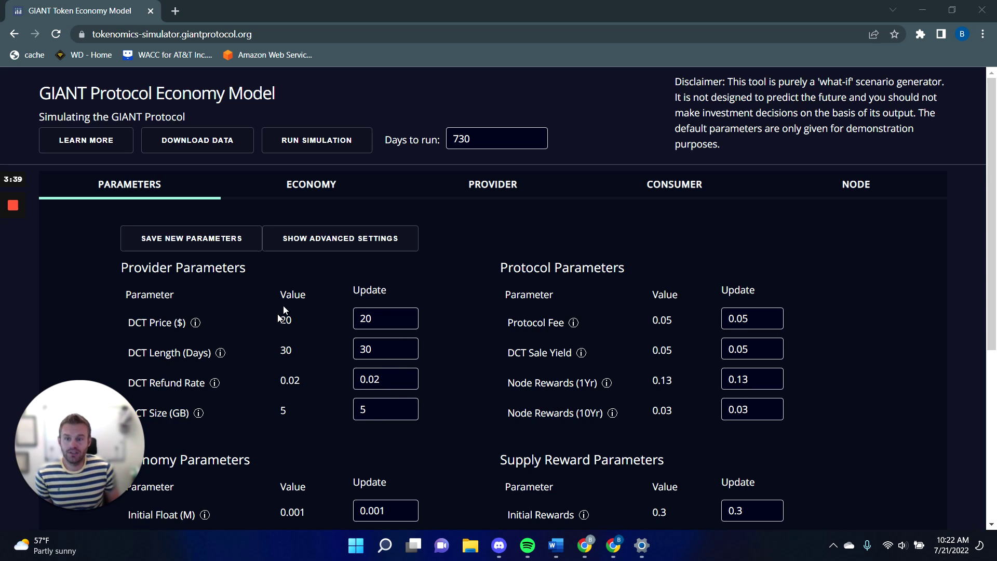
pyautogui.scroll(-3, 283, 307)
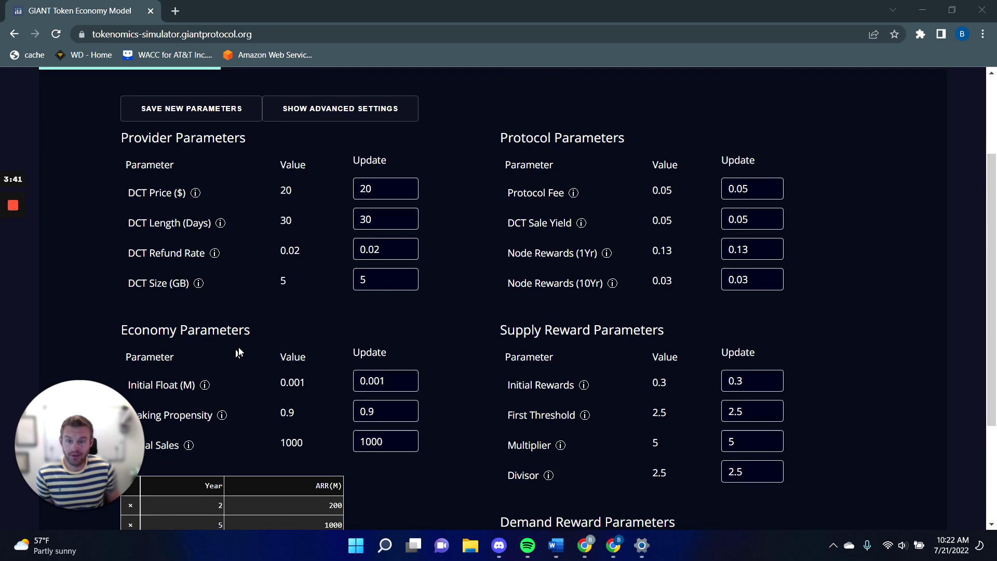
pyautogui.scroll(-2, 239, 353)
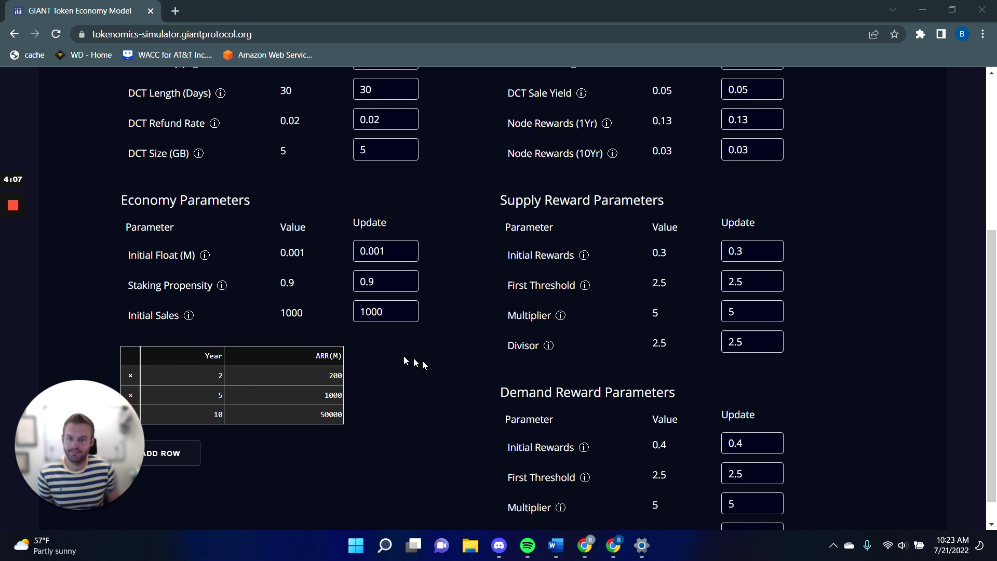
pyautogui.scroll(5, 351, 371)
pyautogui.click(272, 182)
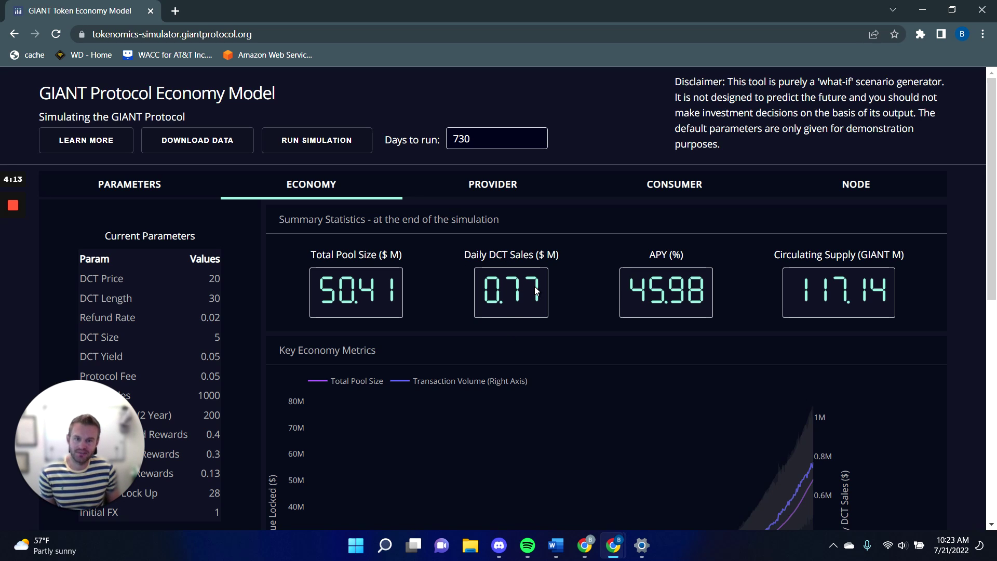
# On the Parameters tab, change the Year 2 ARR(M) value to 300.
pyautogui.click(138, 186)
pyautogui.scroll(-5, 454, 334)
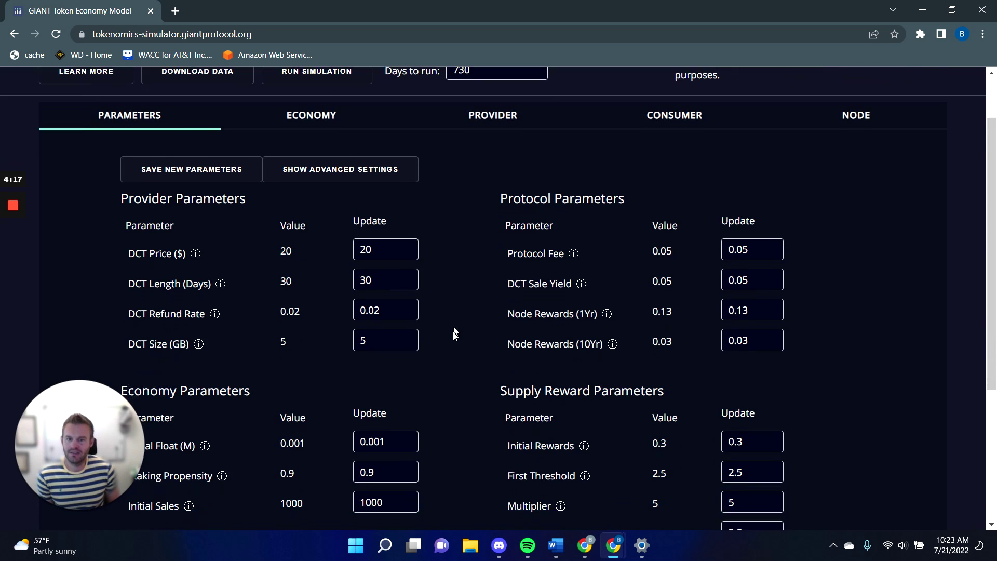
pyautogui.click(328, 348)
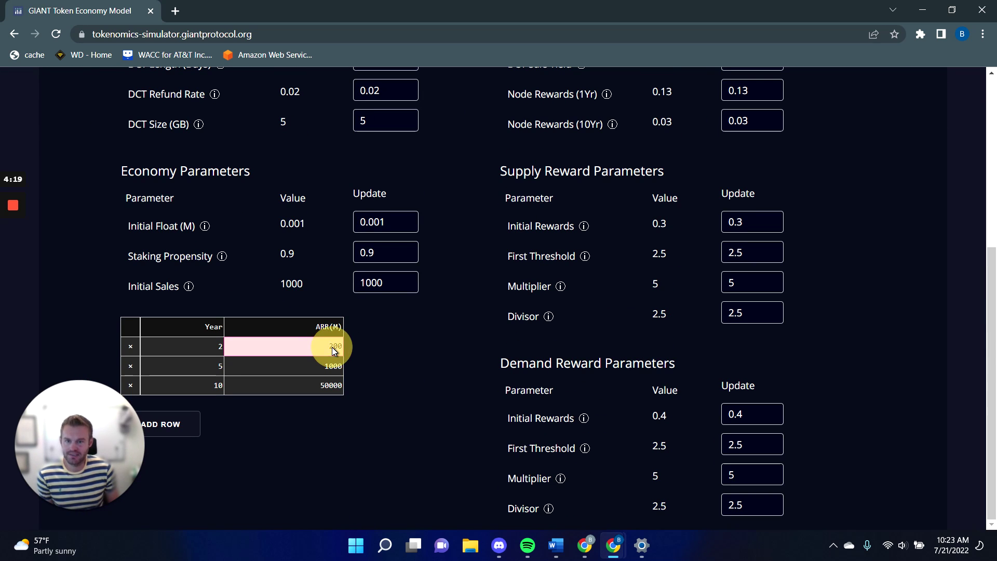
pyautogui.click(332, 347)
pyautogui.write('300')
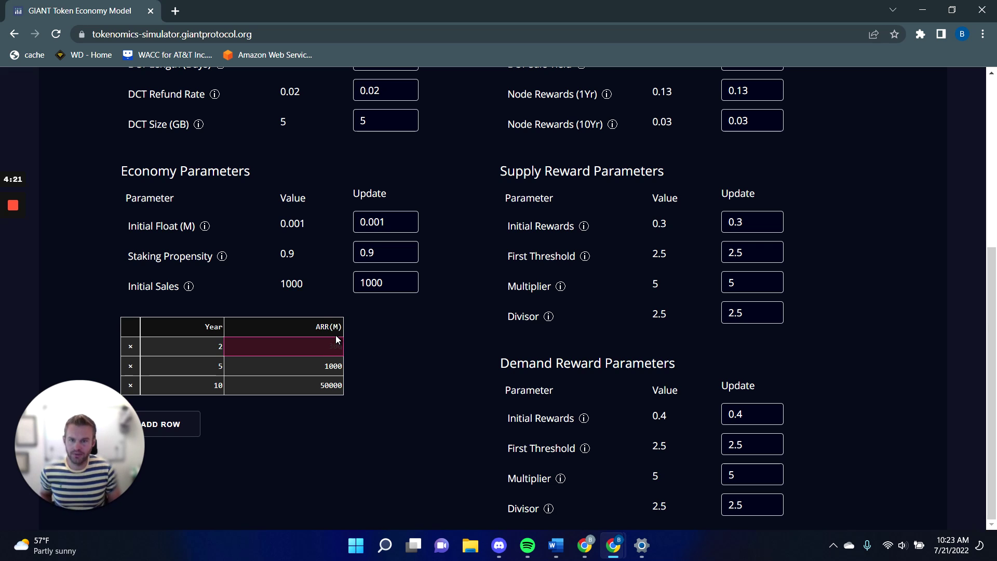
pyautogui.press('Return')
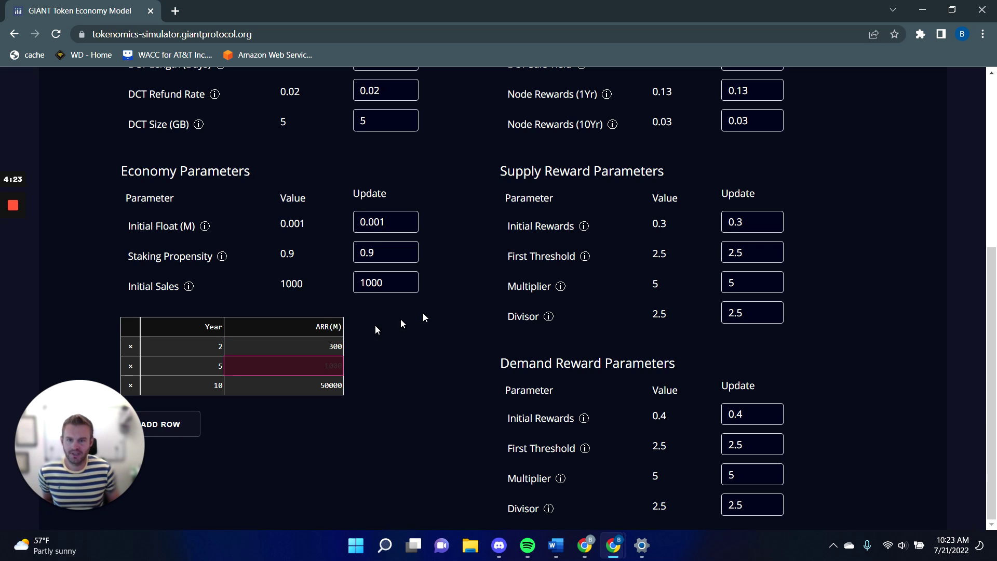
# Save the parameters with the 300 ARR target and switch to the Economy results.
pyautogui.scroll(6, 422, 370)
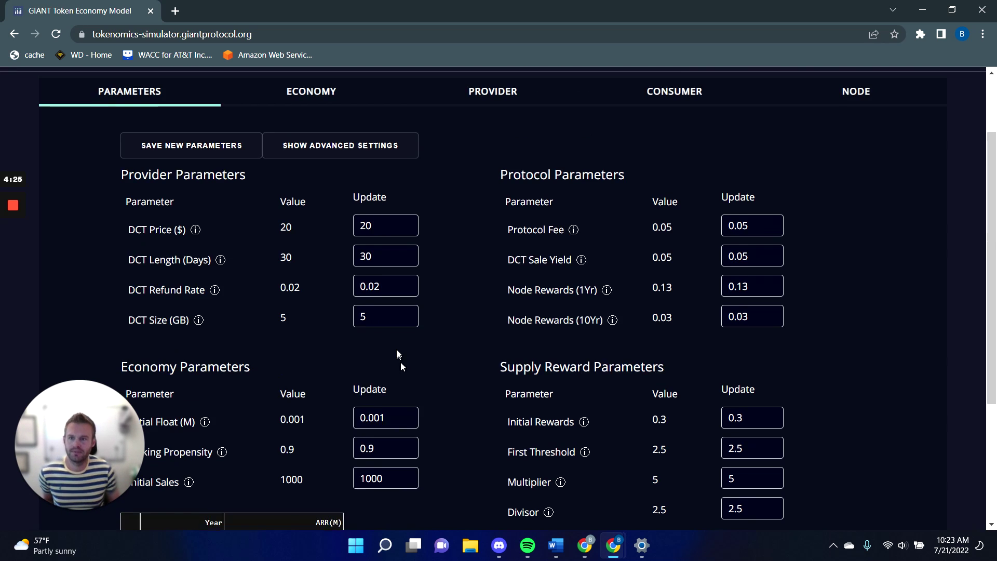
pyautogui.click(186, 252)
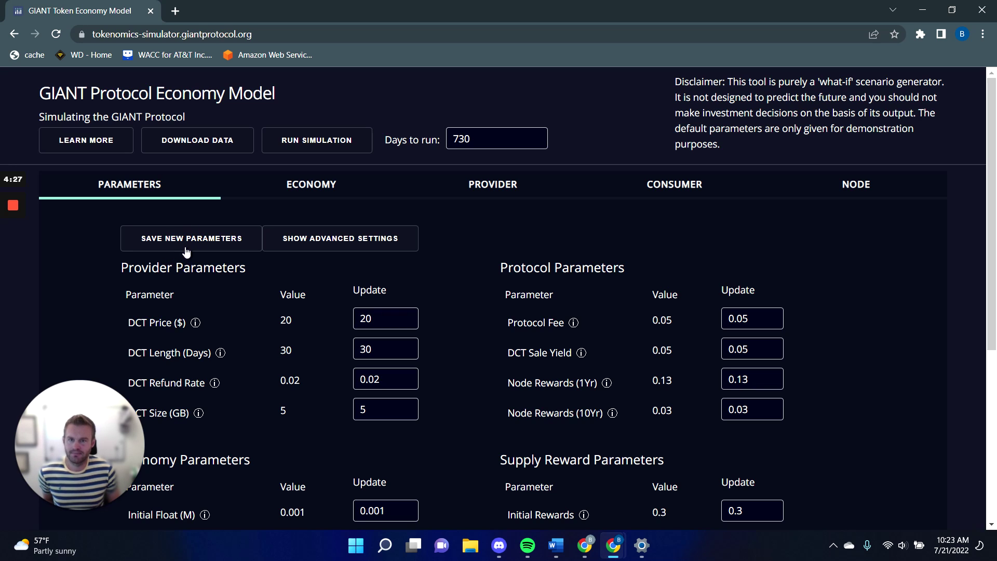
pyautogui.click(214, 244)
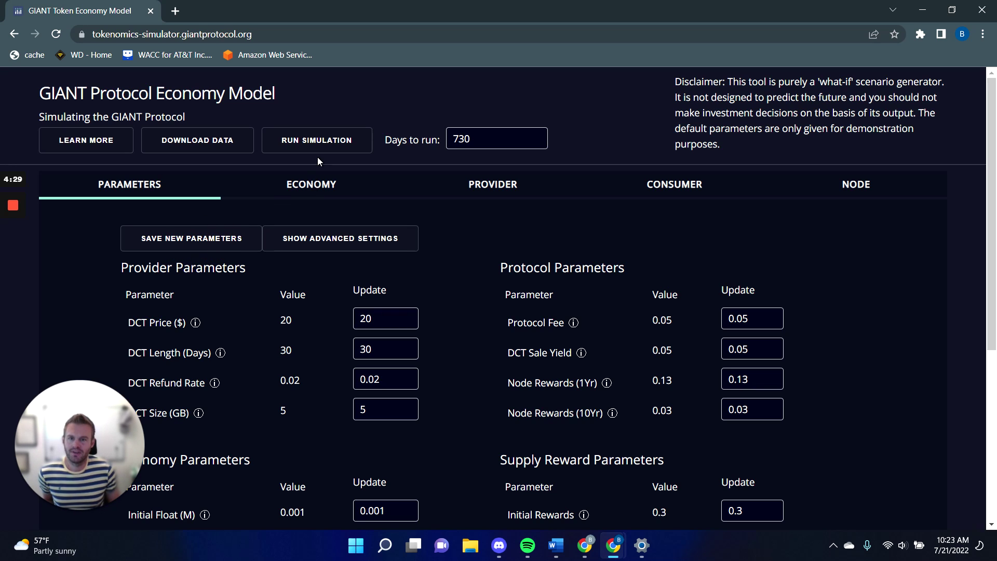
pyautogui.click(324, 183)
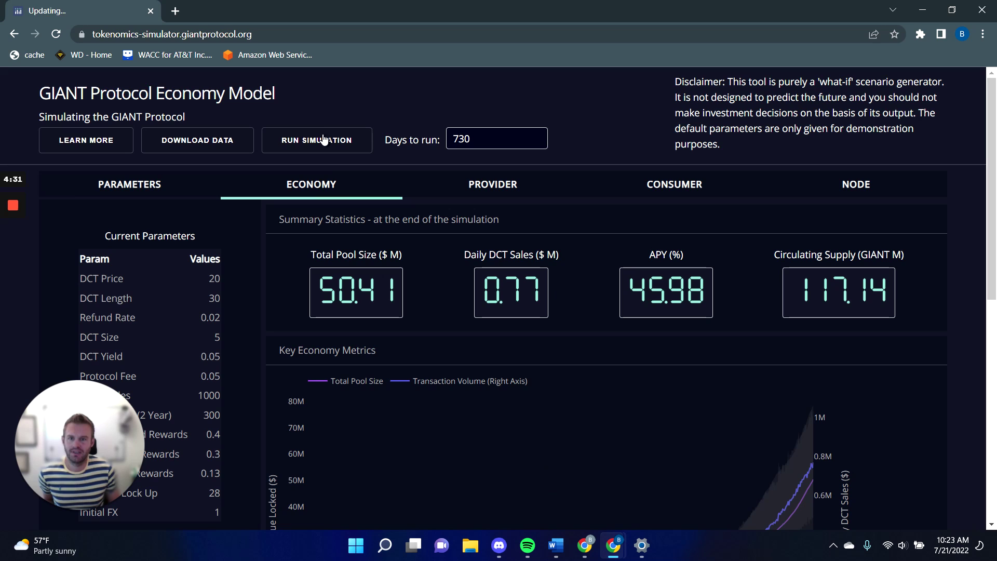
# Run a new simulation with the 300 ARR target and scroll through the updating Economy results.
pyautogui.click(326, 142)
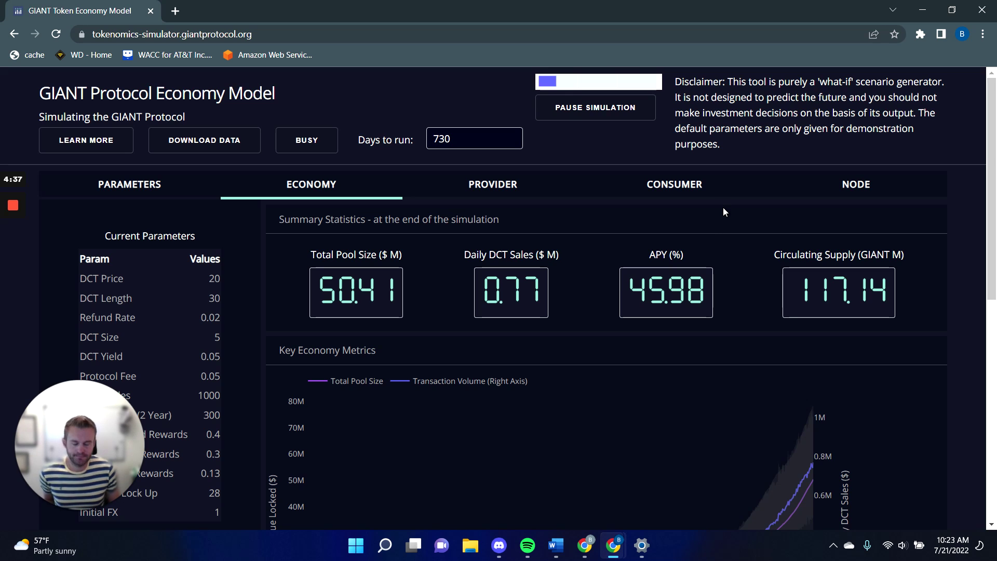
pyautogui.scroll(-3, 822, 298)
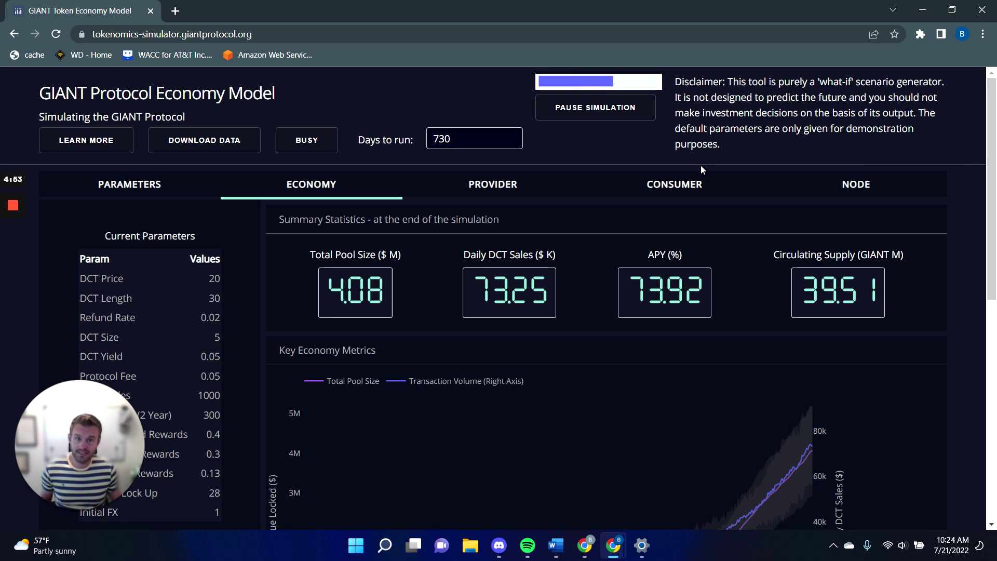
pyautogui.scroll(-1, 823, 272)
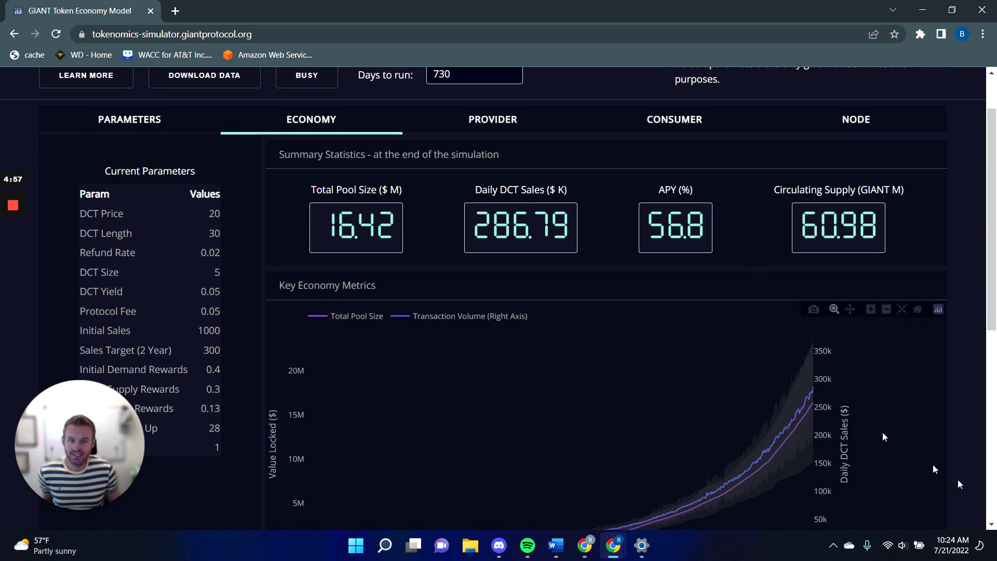
pyautogui.scroll(1, 754, 277)
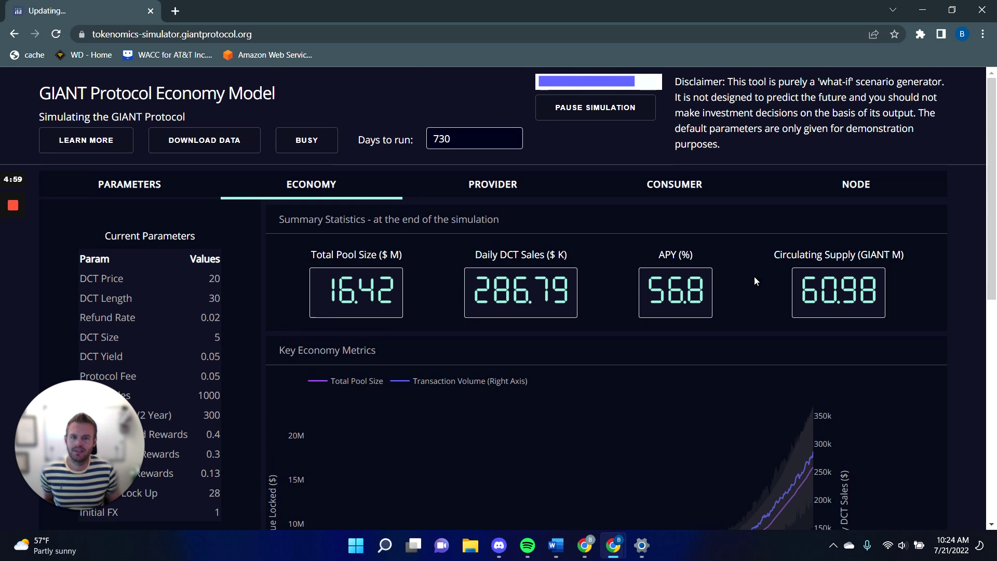
pyautogui.scroll(-4, 753, 260)
pyautogui.scroll(4, 699, 167)
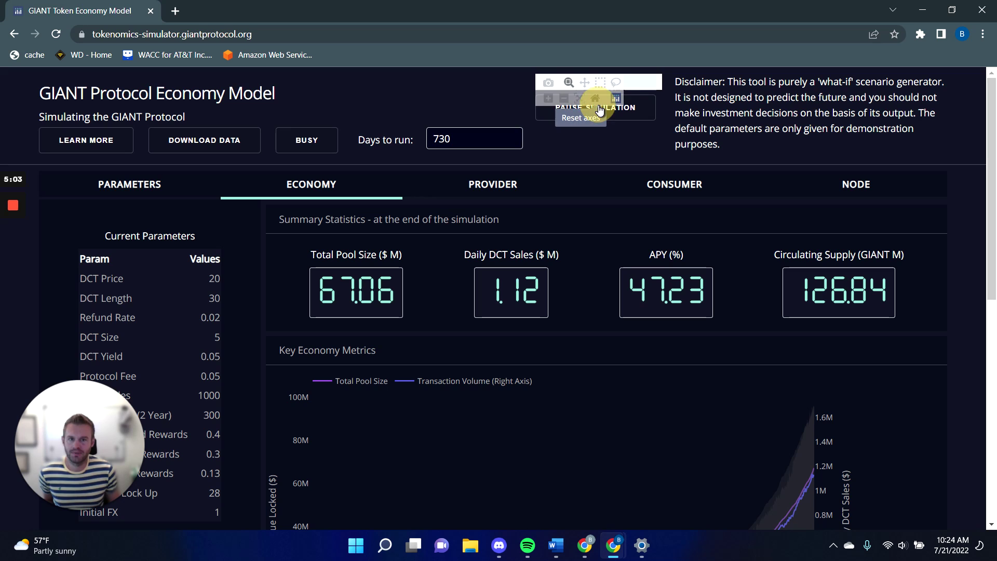
# Stop the simulation and review the Economy summary: $67.06M pool, 47.23% APY, 126.84M GIANT.
pyautogui.click(643, 111)
pyautogui.scroll(-1, 823, 195)
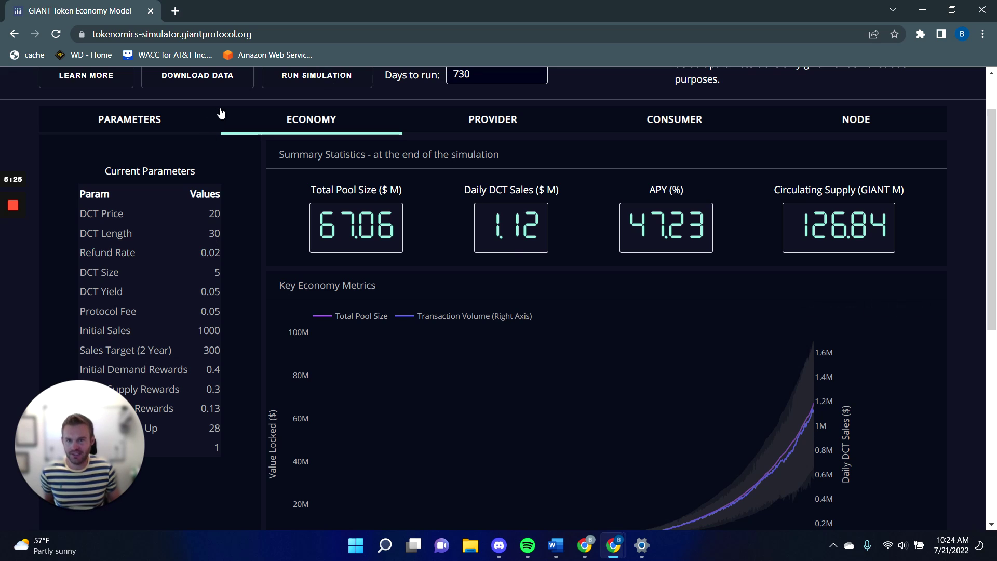
pyautogui.scroll(-4, 717, 416)
pyautogui.scroll(5, 634, 413)
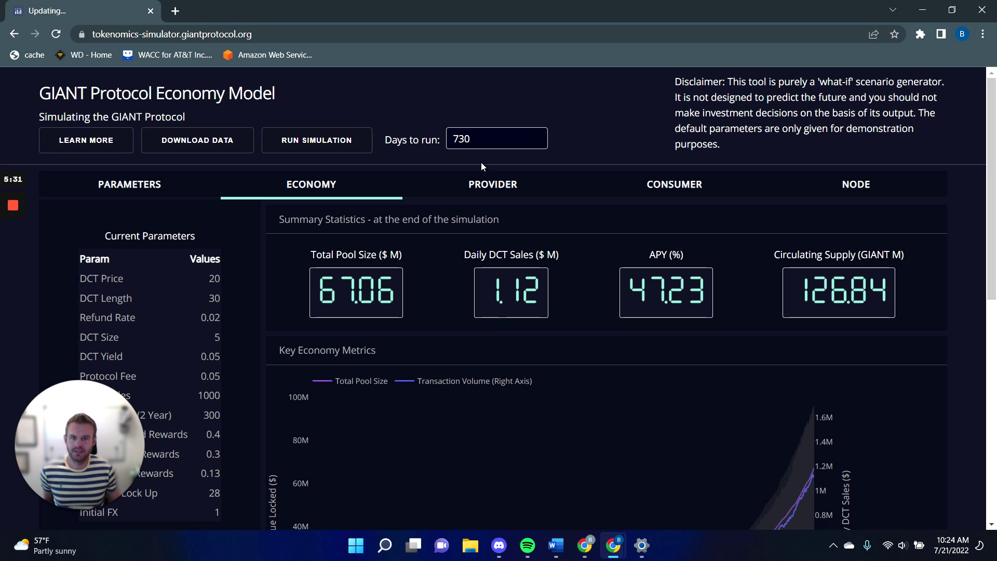
# Review the Provider results ($407.24M run rate, $128.35M income), including the Supply Rewards bar.
pyautogui.click(511, 190)
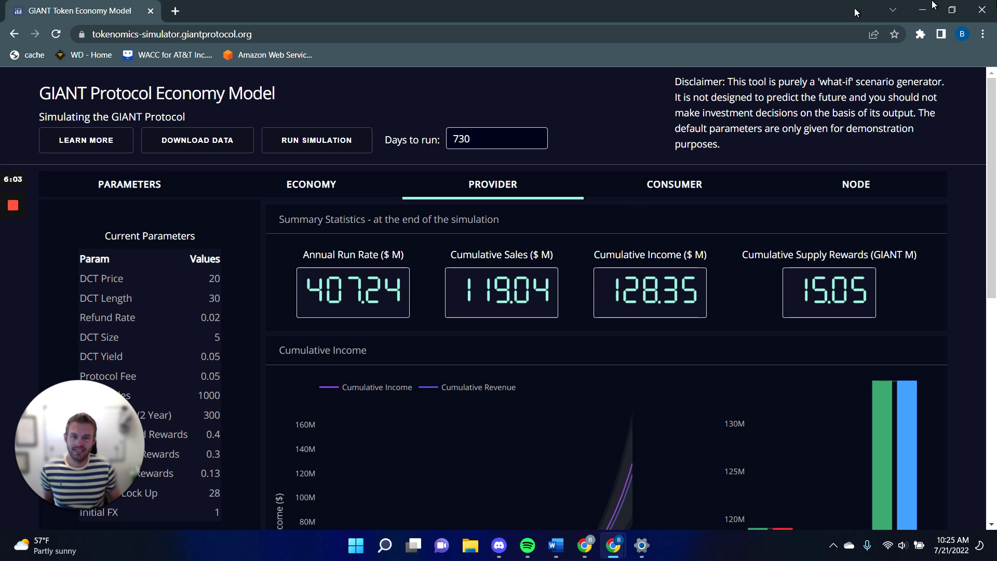
pyautogui.scroll(-1, 716, 317)
pyautogui.scroll(-4, 717, 321)
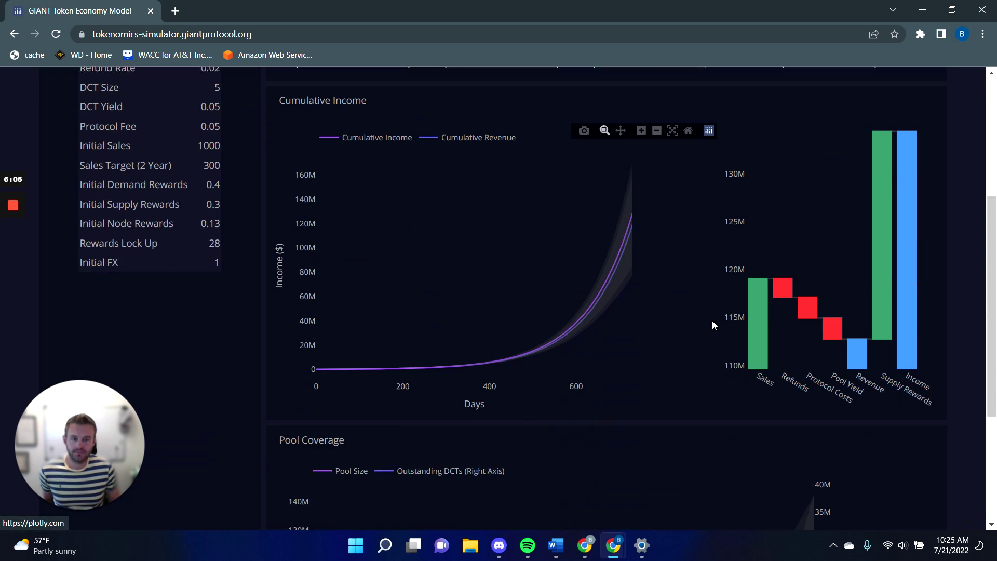
pyautogui.moveTo(750, 274)
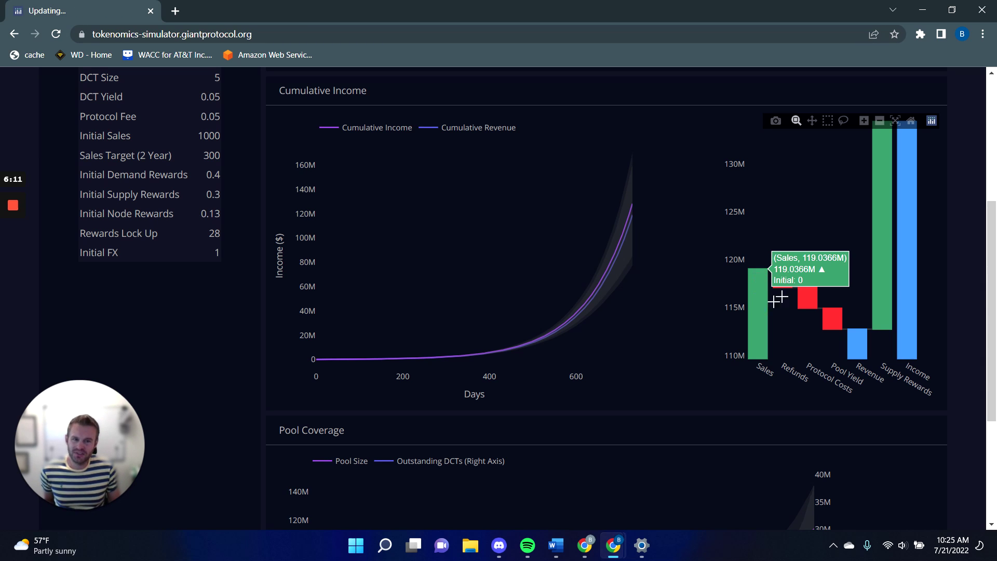
pyautogui.moveTo(782, 277)
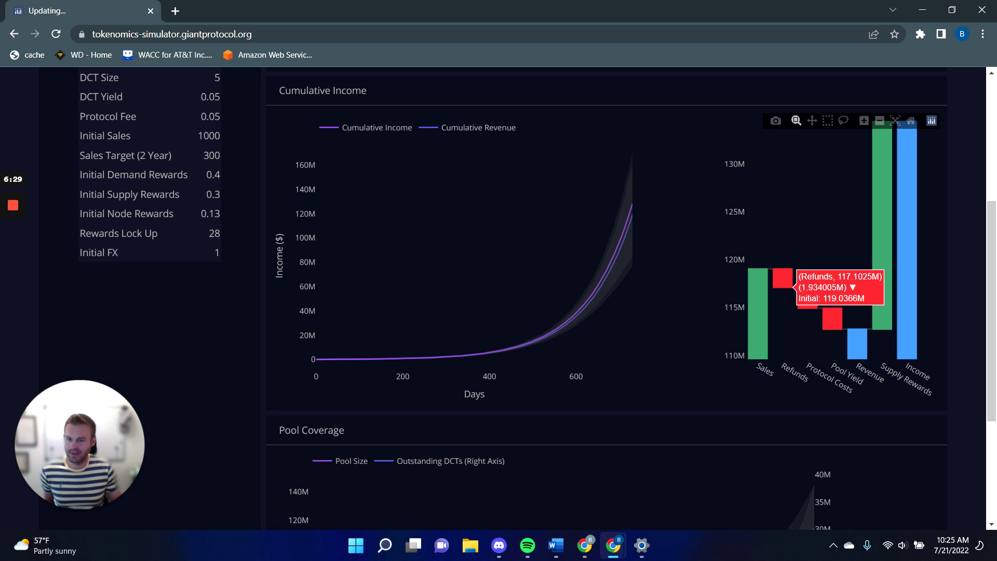
pyautogui.moveTo(807, 297)
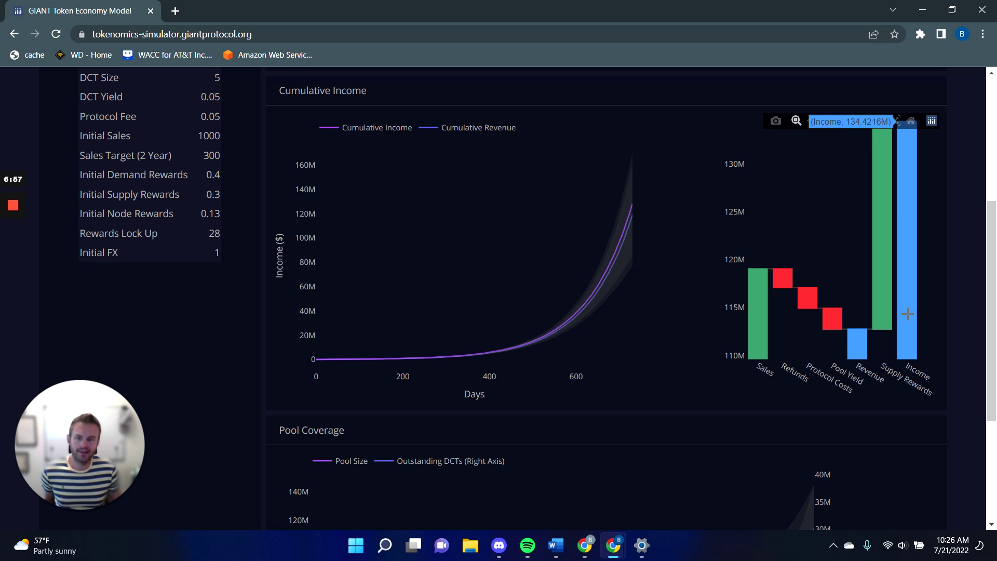
pyautogui.scroll(1, 888, 322)
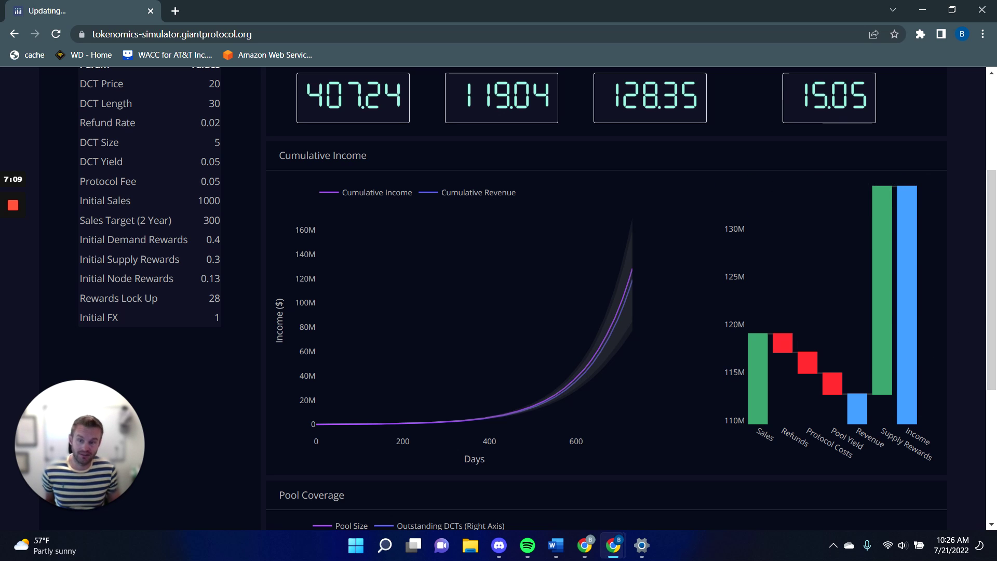
pyautogui.moveTo(882, 194)
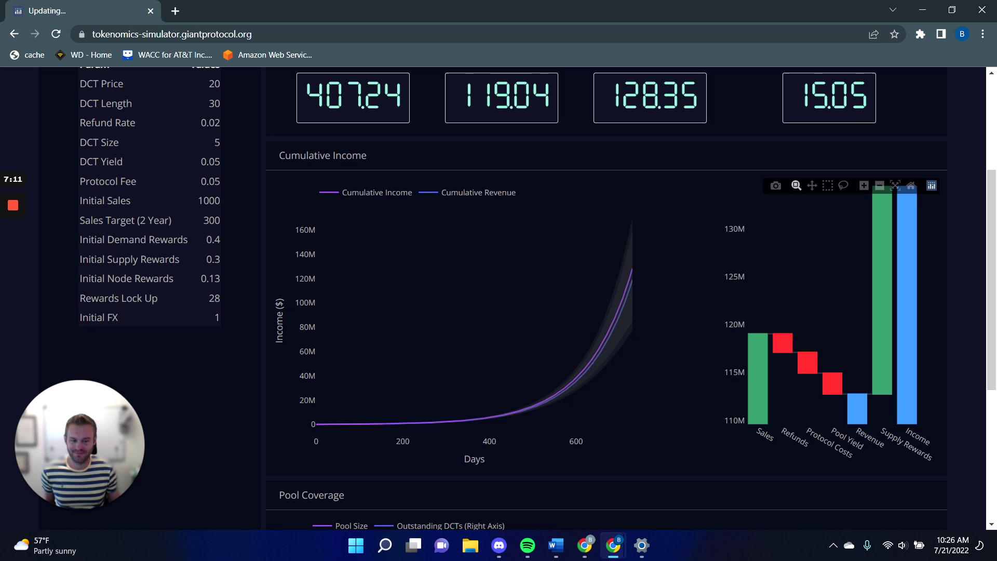
pyautogui.scroll(5, 725, 459)
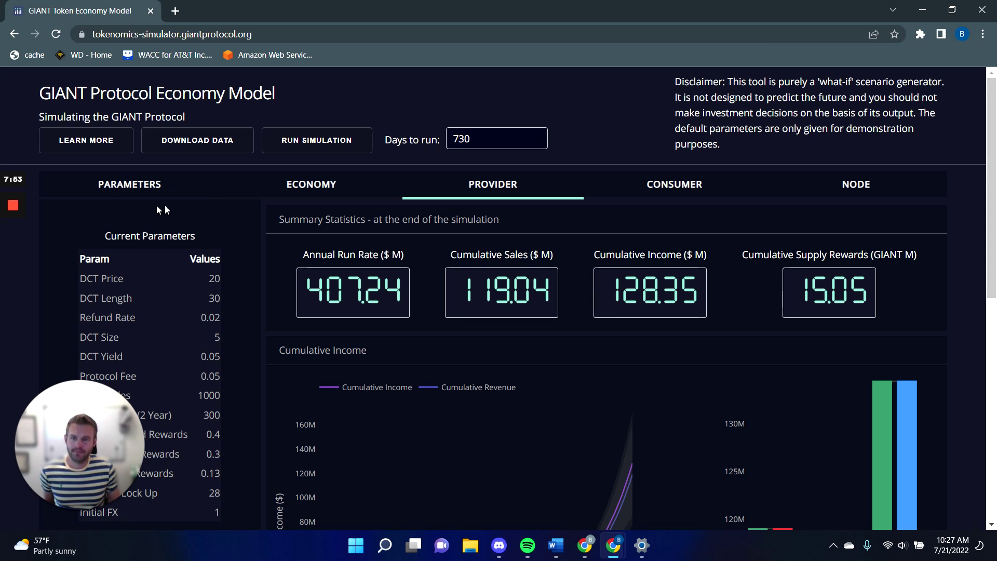
pyautogui.click(130, 199)
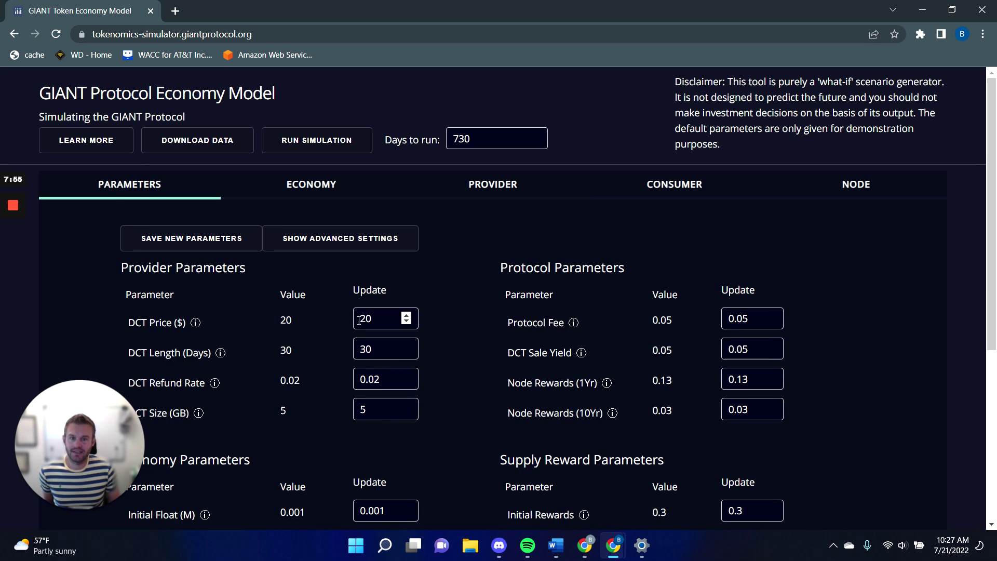
pyautogui.scroll(-3, 735, 391)
pyautogui.scroll(-1, 675, 239)
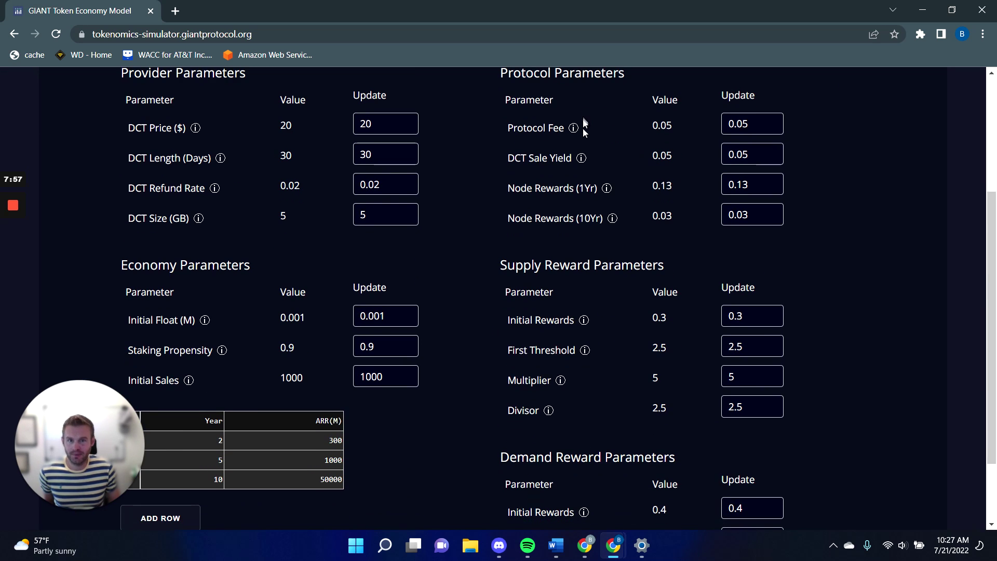
pyautogui.scroll(1, 582, 129)
pyautogui.scroll(-1, 658, 338)
pyautogui.moveTo(584, 514)
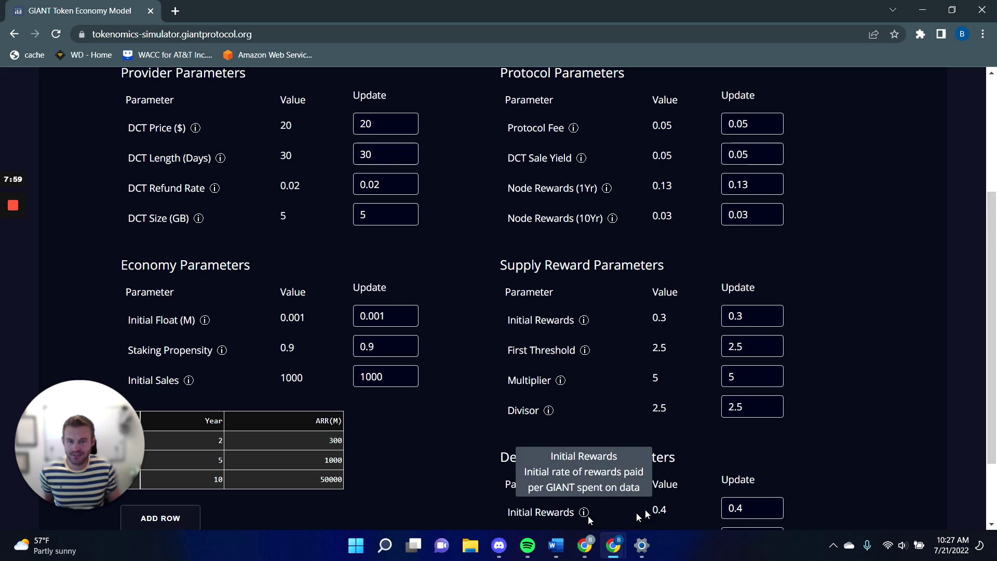
pyautogui.scroll(-1, 769, 406)
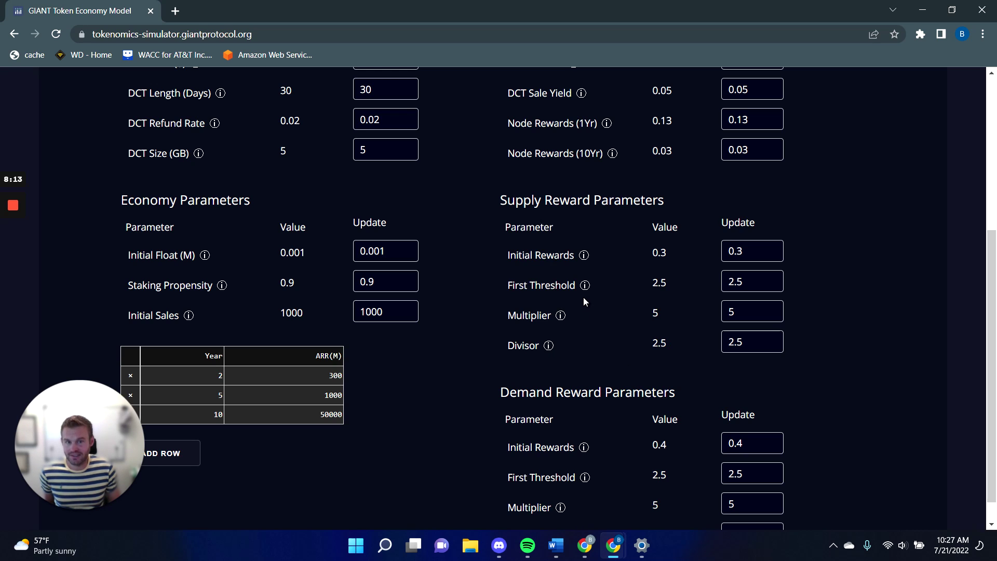
pyautogui.moveTo(591, 261)
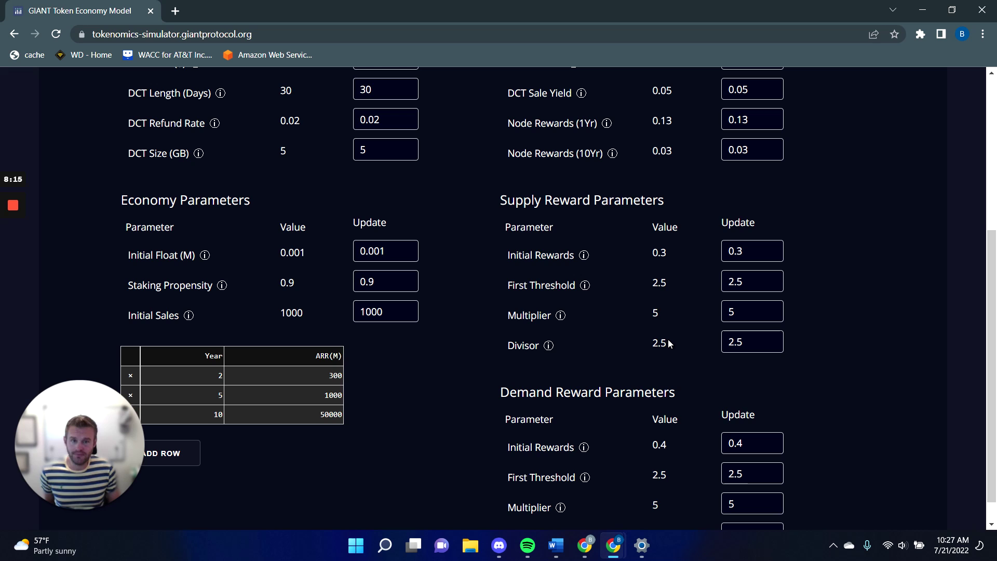
pyautogui.scroll(5, 668, 375)
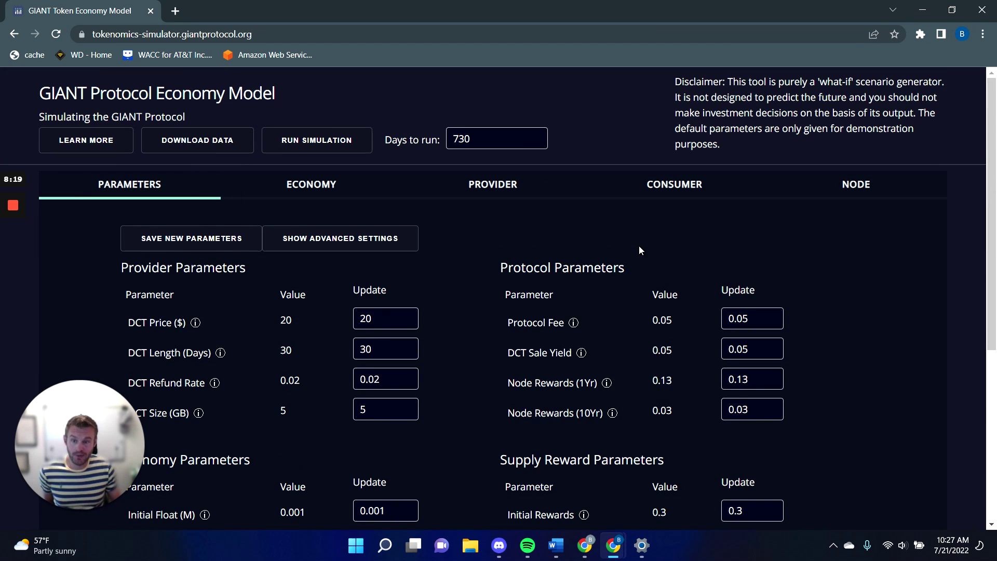
pyautogui.click(106, 145)
pyautogui.moveTo(247, 254); pyautogui.dragTo(301, 338)
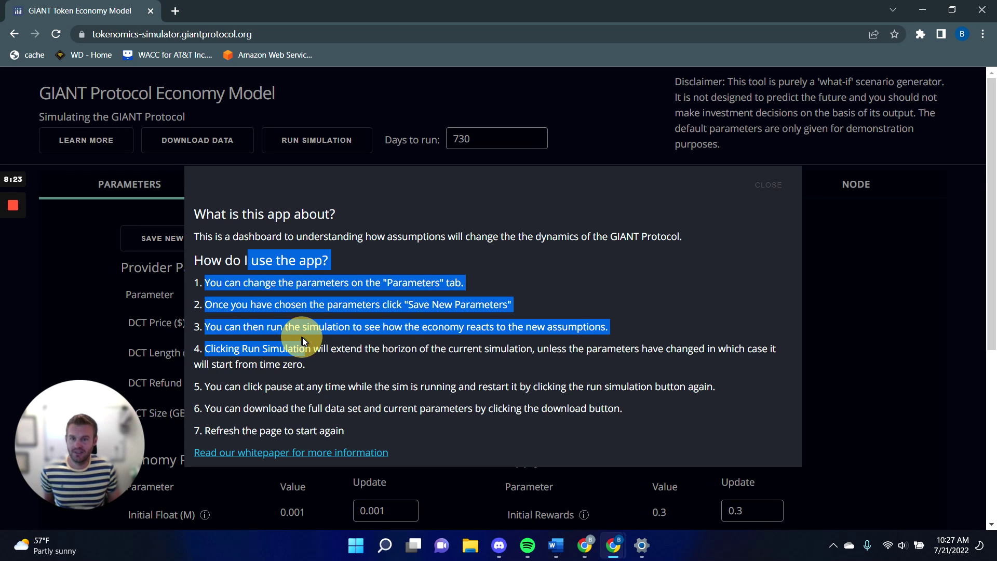
pyautogui.click(448, 334)
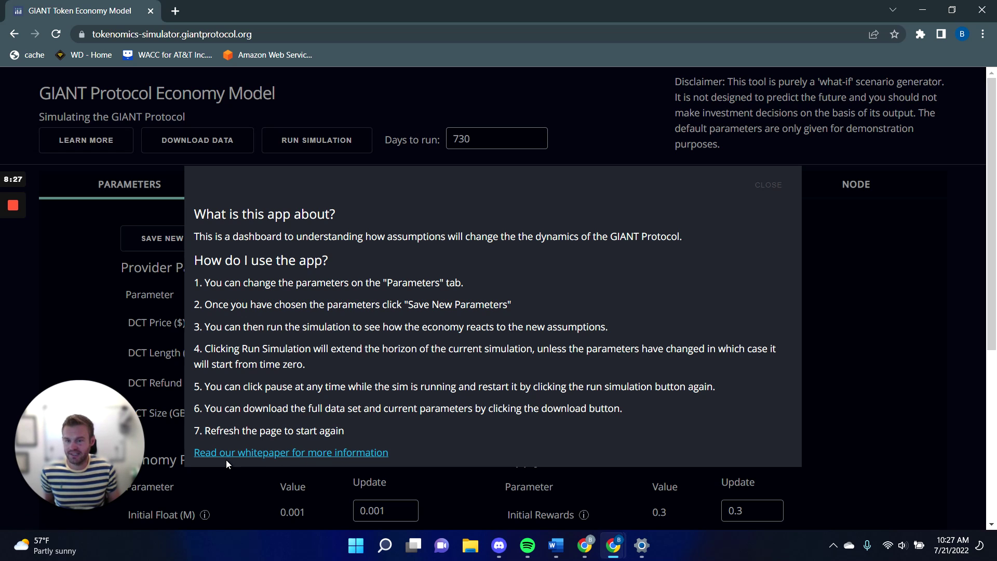
pyautogui.click(777, 186)
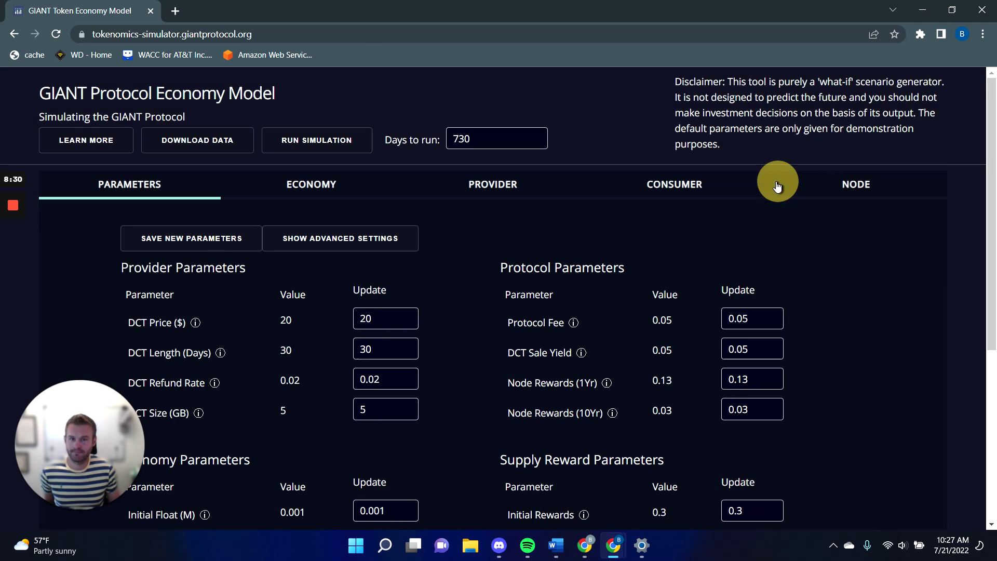
pyautogui.click(651, 189)
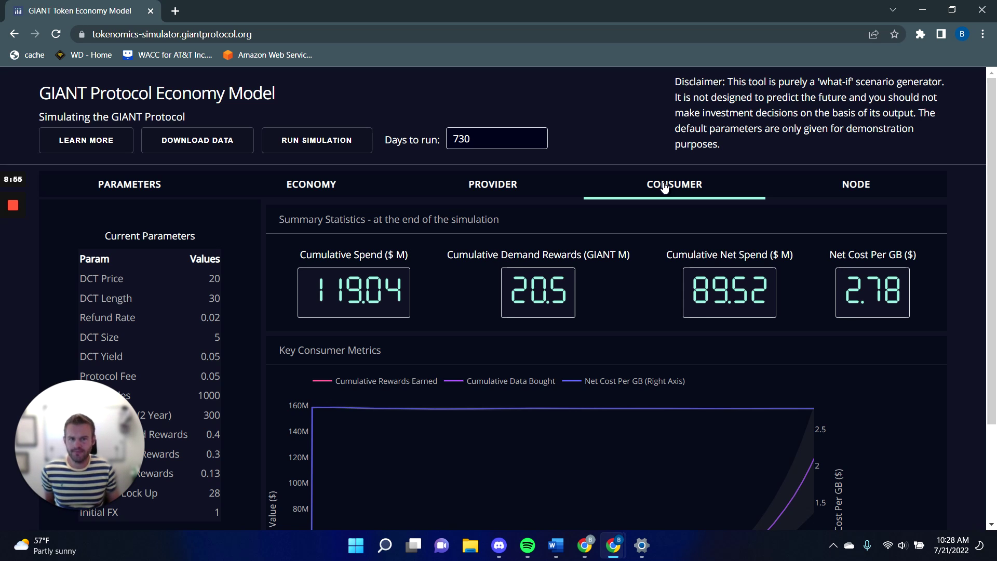
pyautogui.click(104, 184)
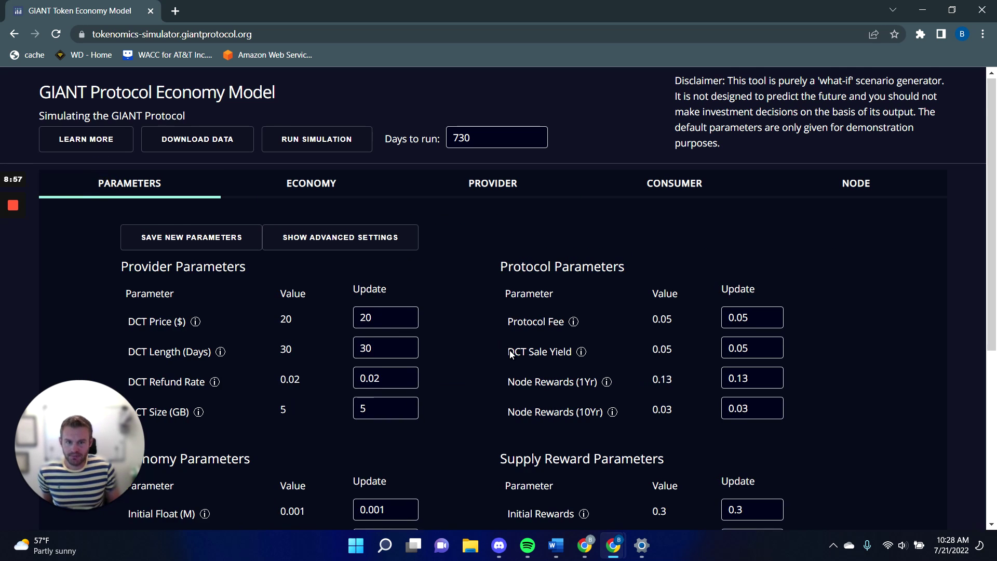
pyautogui.scroll(-3, 687, 367)
pyautogui.scroll(-3, 687, 367)
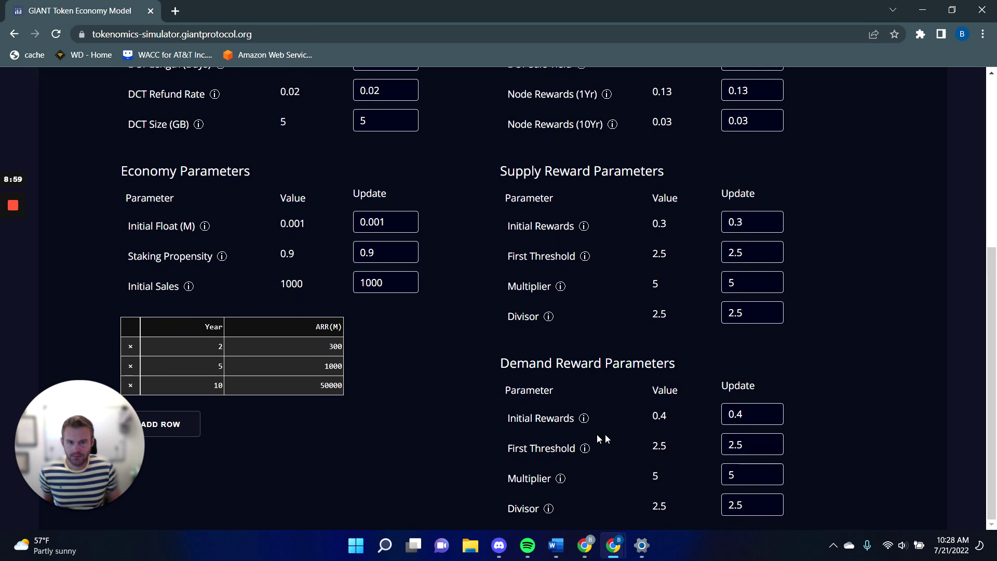
pyautogui.scroll(4, 656, 425)
pyautogui.moveTo(614, 322)
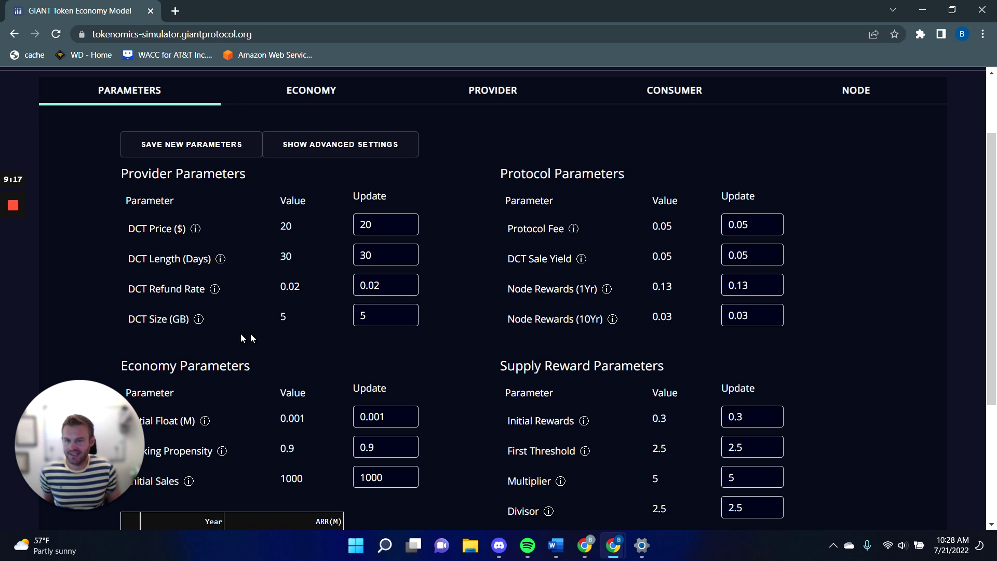
pyautogui.moveTo(202, 326)
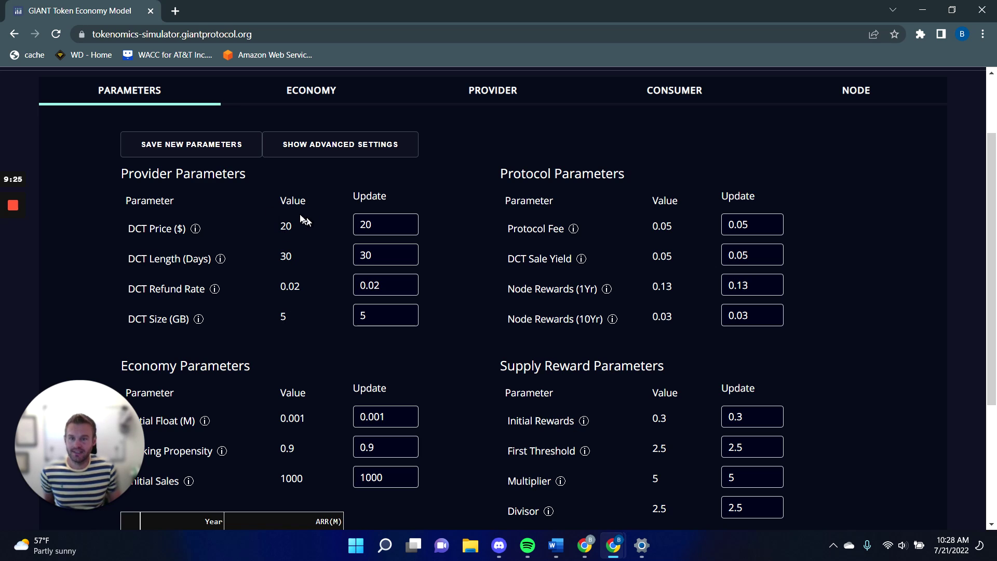
pyautogui.click(632, 101)
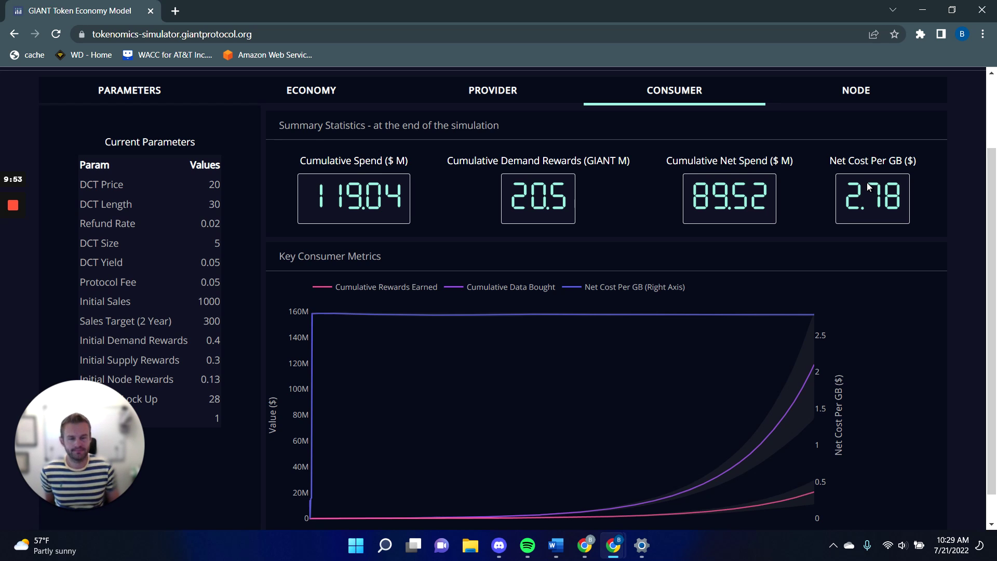
pyautogui.scroll(2, 730, 219)
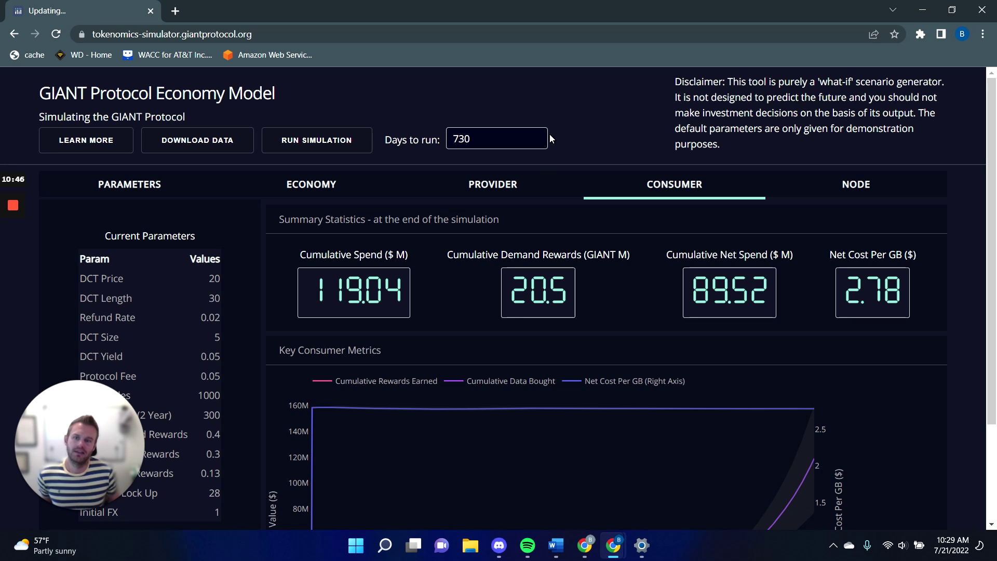
# Return to the Parameters tab showing the 0.05 protocol fee and 0.13 and 0.03 node rewards.
pyautogui.click(210, 192)
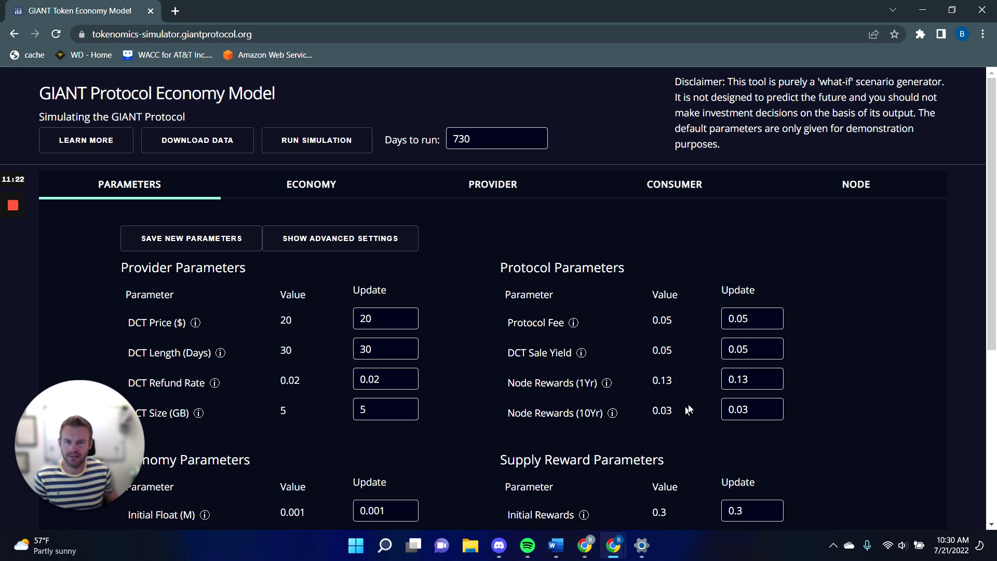
# On the Provider results, check the Pool Yield bar in the Cumulative Income chart.
pyautogui.click(517, 181)
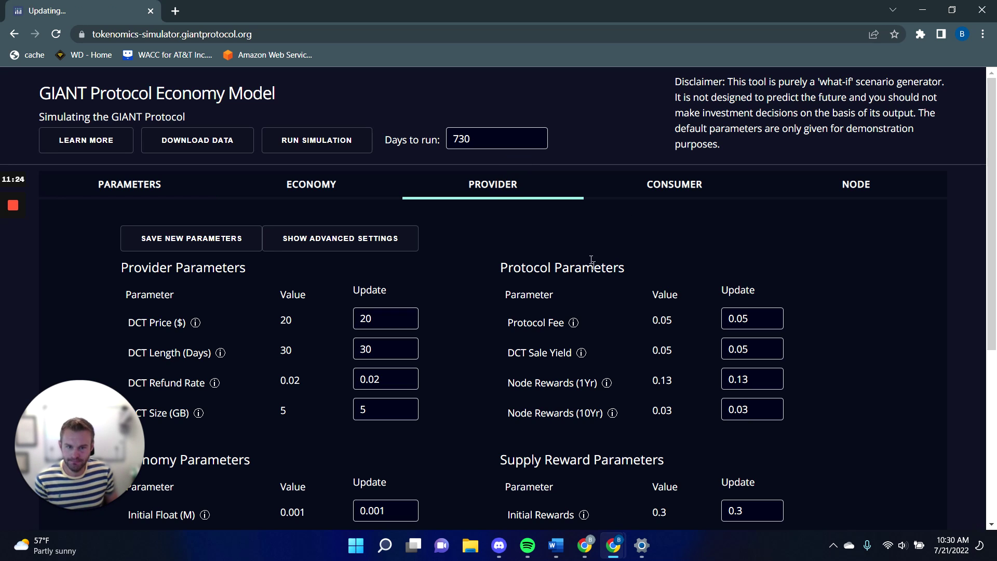
pyautogui.scroll(-6, 754, 359)
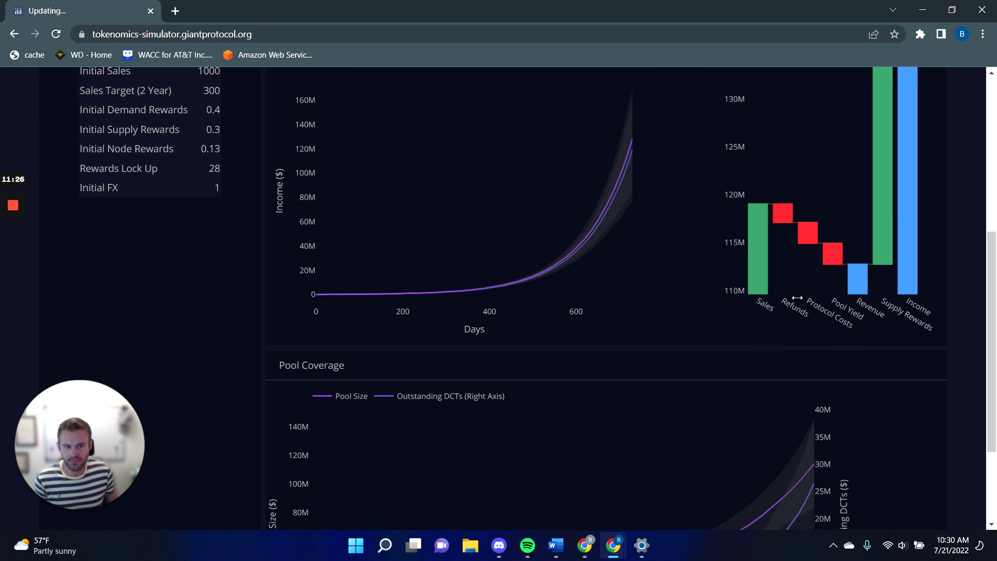
pyautogui.moveTo(832, 253)
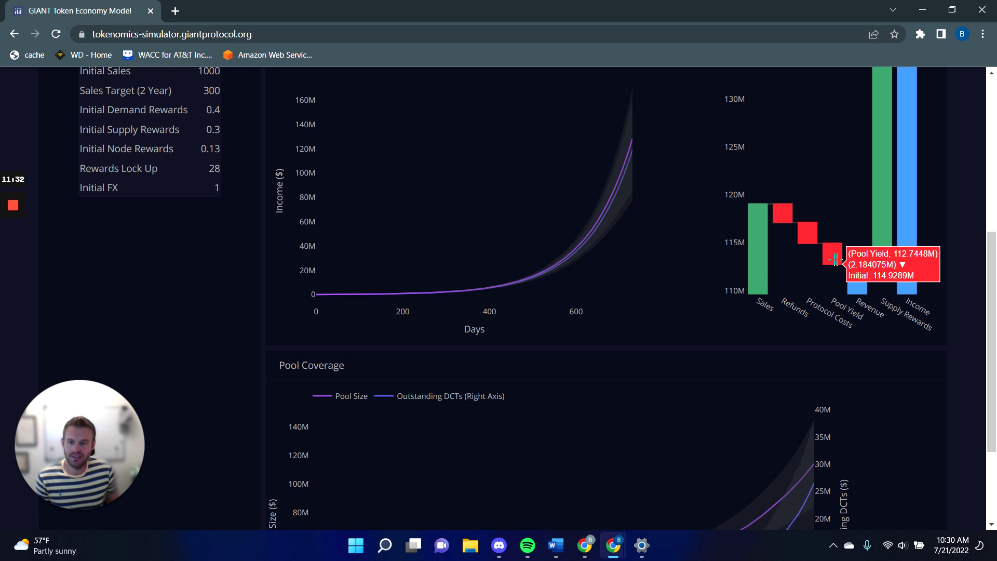
pyautogui.scroll(6, 429, 213)
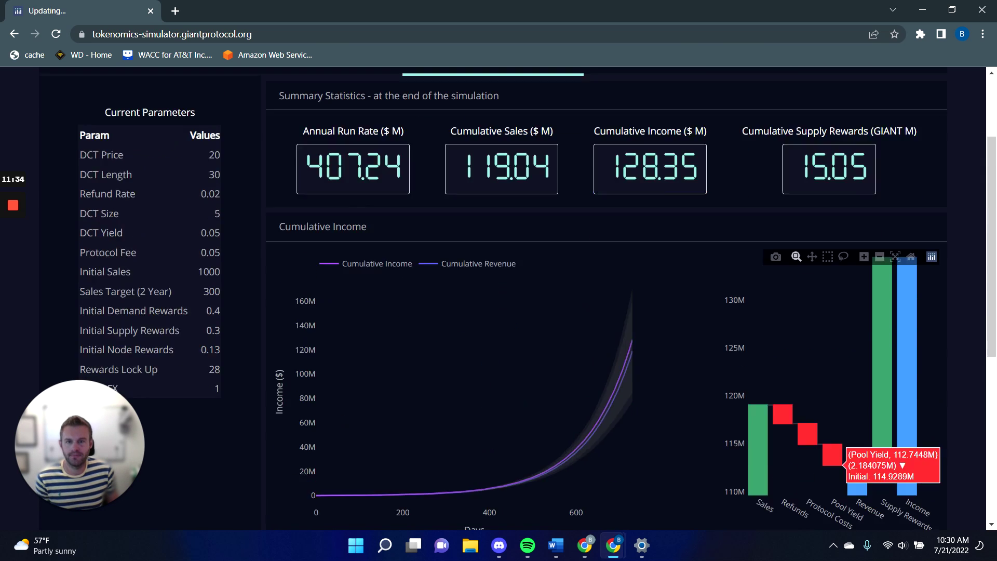
# Scroll through the Economy tab's Key Economy and Key Staking Metrics charts: $67.06M pool, 47.23% APY.
pyautogui.click(349, 188)
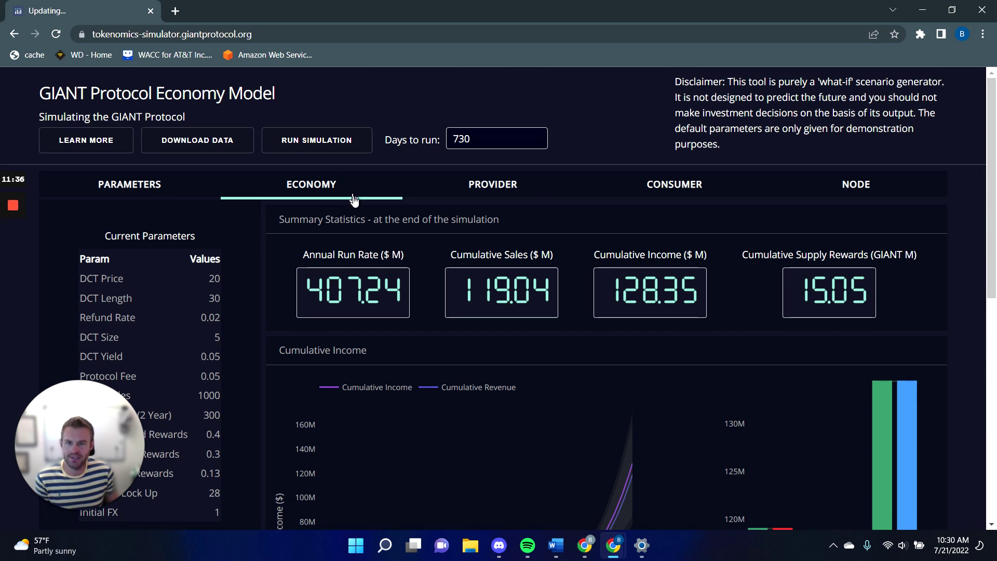
pyautogui.scroll(-4, 621, 264)
pyautogui.scroll(-5, 621, 264)
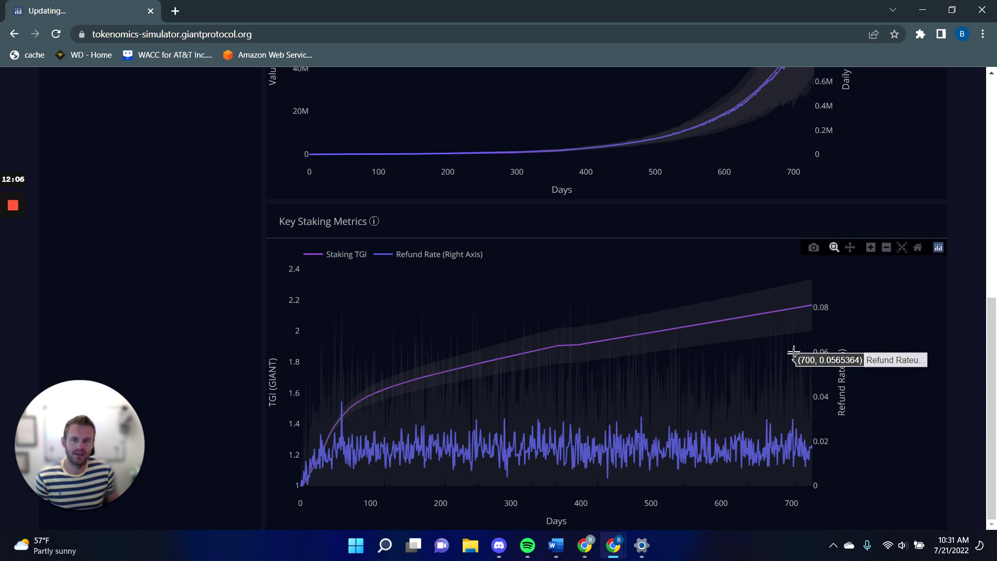
pyautogui.scroll(5, 795, 358)
pyautogui.scroll(4, 637, 357)
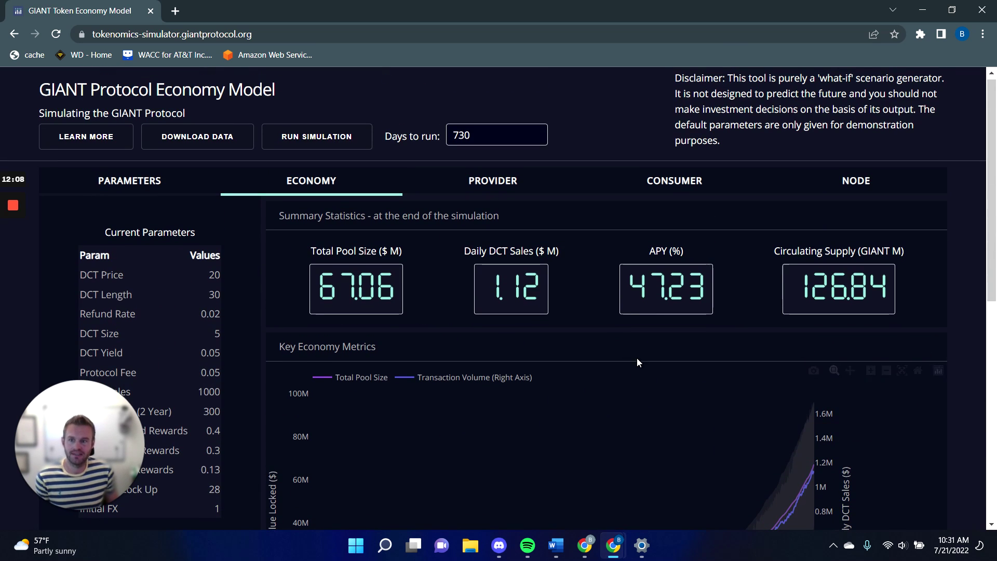